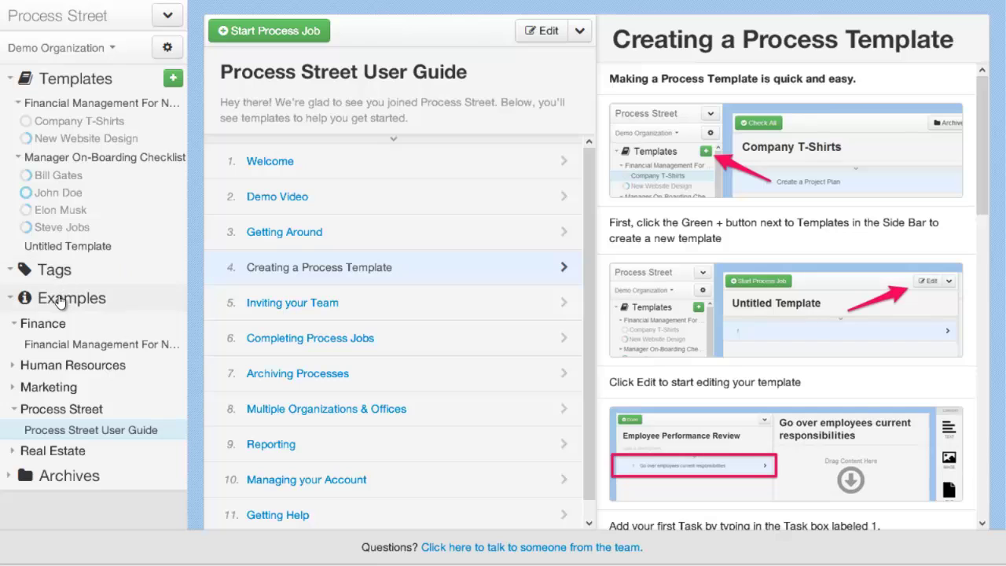
Step: Browse the Human Resources examples, including Employee On-Boarding and Employee Performance, and their actions menu
{"action": "left_click", "coordinate": [14, 366]}
{"action": "left_click", "coordinate": [38, 391]}
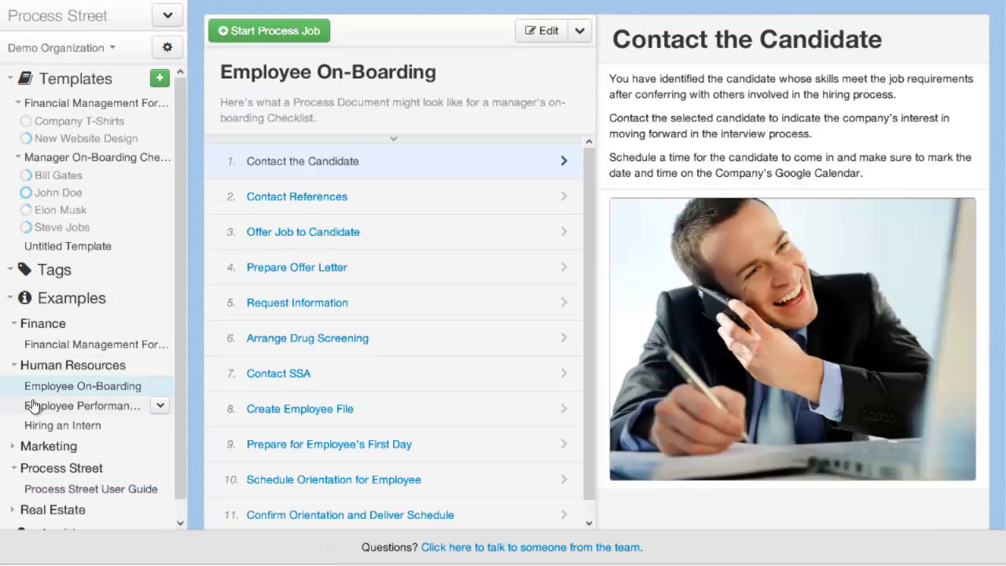
{"action": "left_click", "coordinate": [160, 409]}
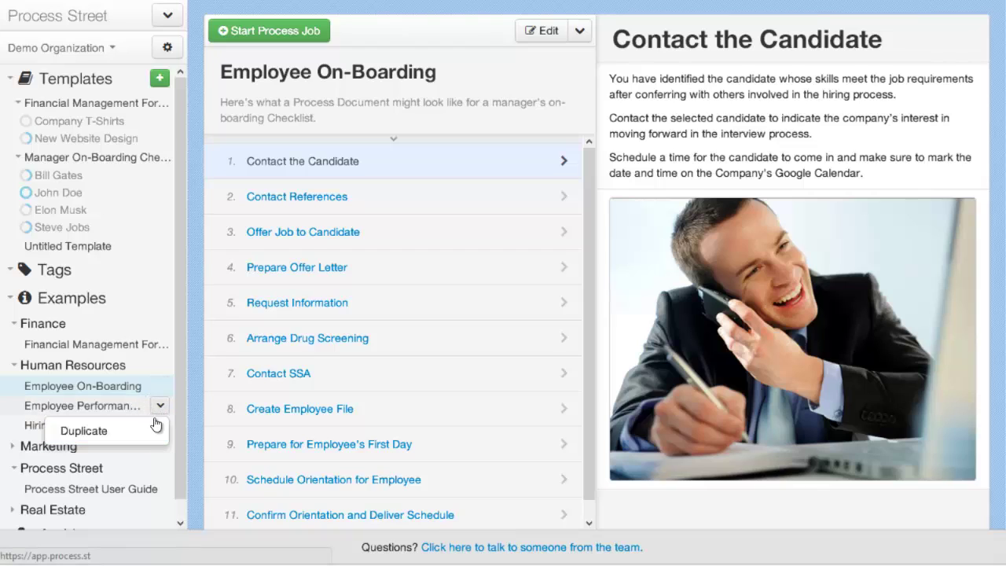
{"action": "left_click", "coordinate": [579, 31]}
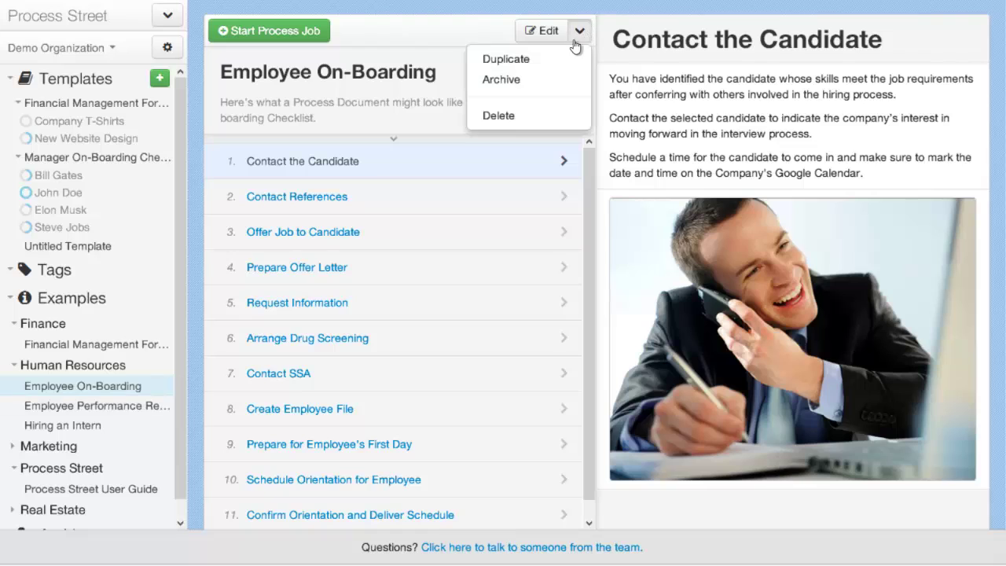
{"action": "left_click", "coordinate": [452, 71]}
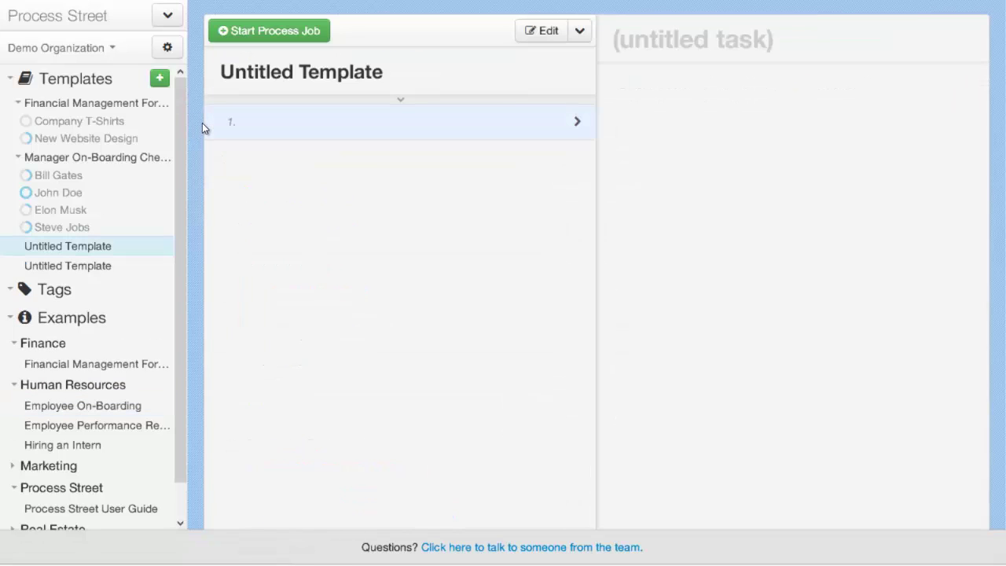
Step: In edit mode, retitle the template 'Creating a Newletter' and move to the first task's name
{"action": "left_click", "coordinate": [540, 33]}
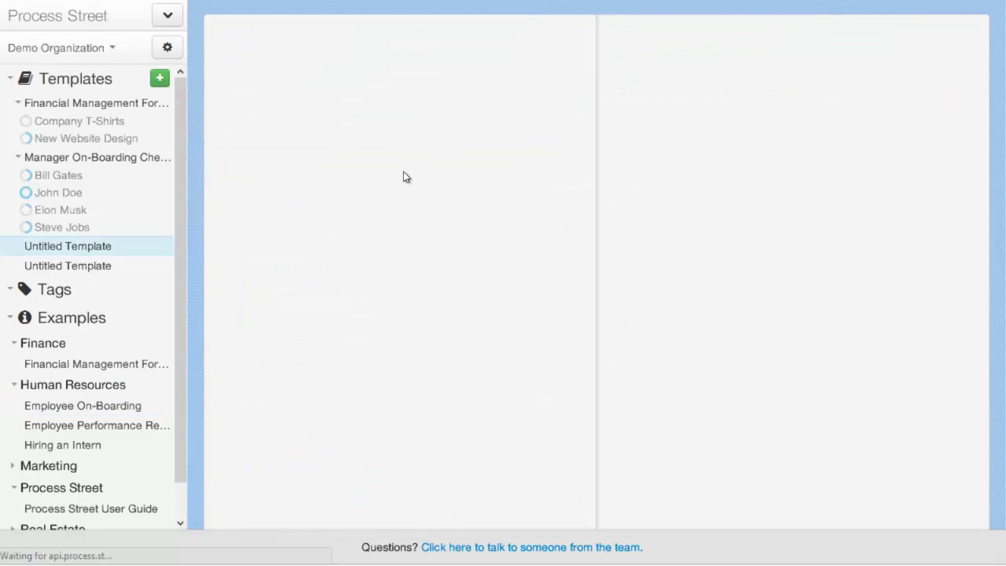
{"action": "left_click", "coordinate": [397, 75]}
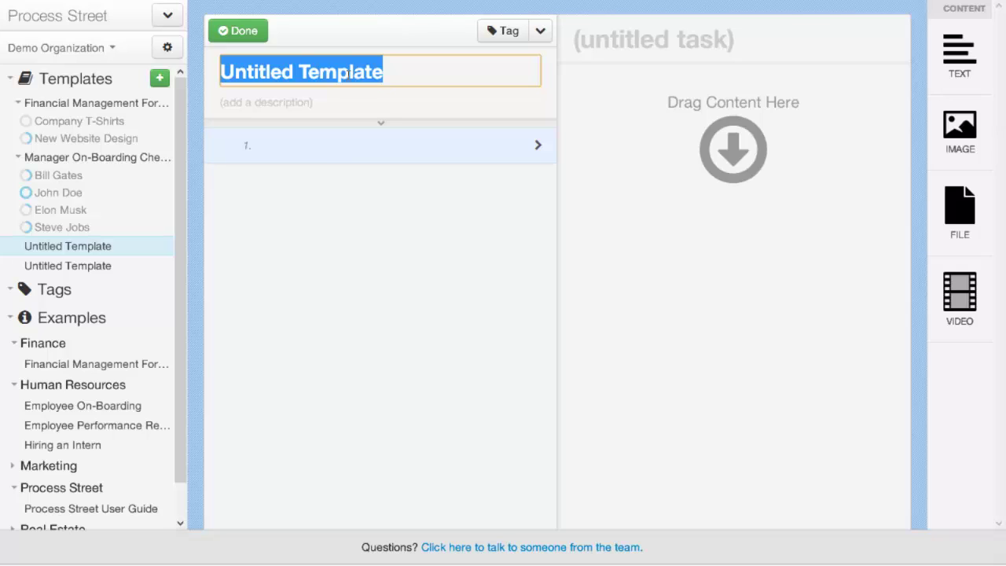
{"action": "type", "text": "Creating a Newletter"}
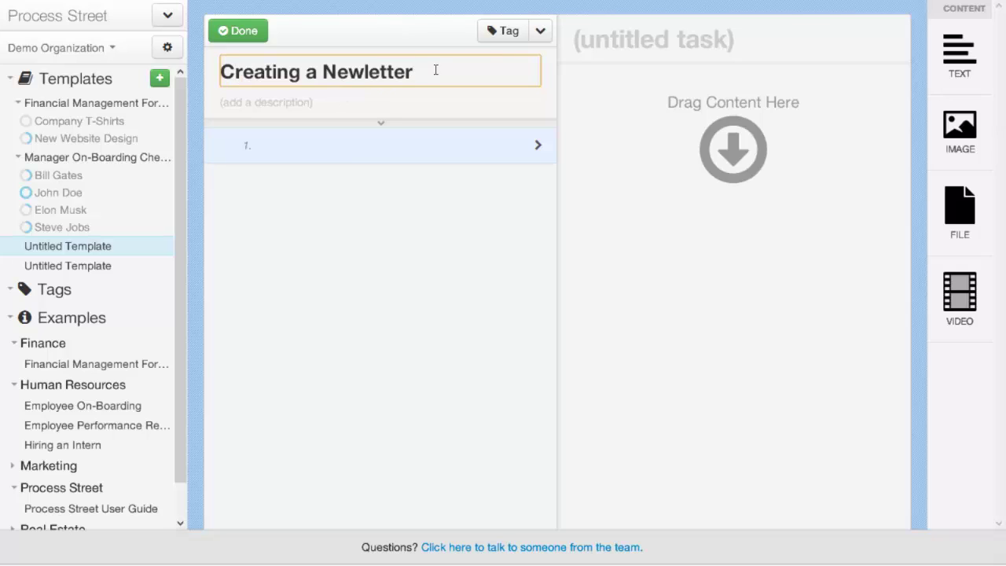
{"action": "key", "text": "ctrl+a"}
{"action": "left_click", "coordinate": [348, 72]}
{"action": "left_click", "coordinate": [343, 103]}
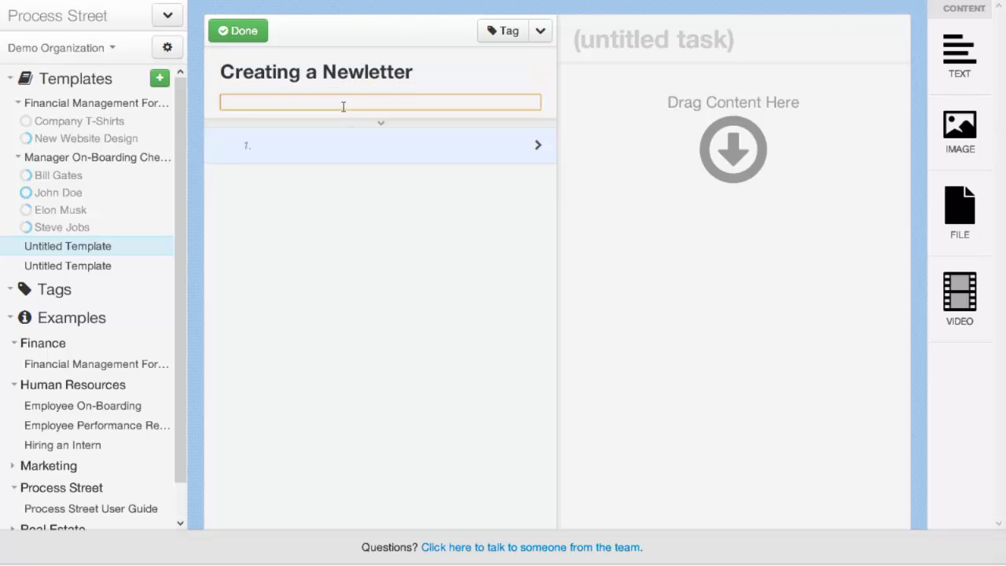
{"action": "left_click", "coordinate": [327, 146]}
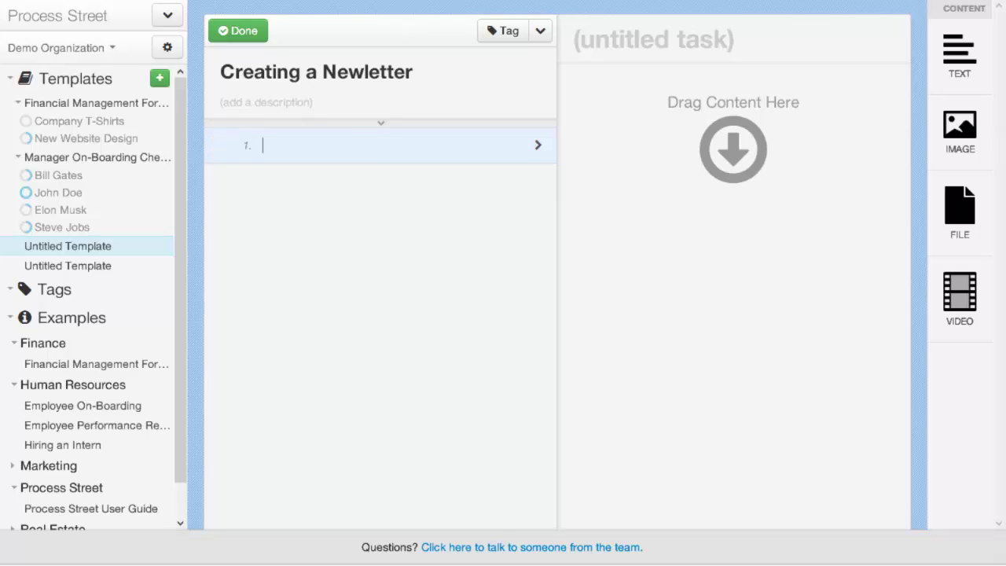
Step: Name the first task 'Write content' and paste the remaining newsletter task names below it
{"action": "type", "text": "Write content"}
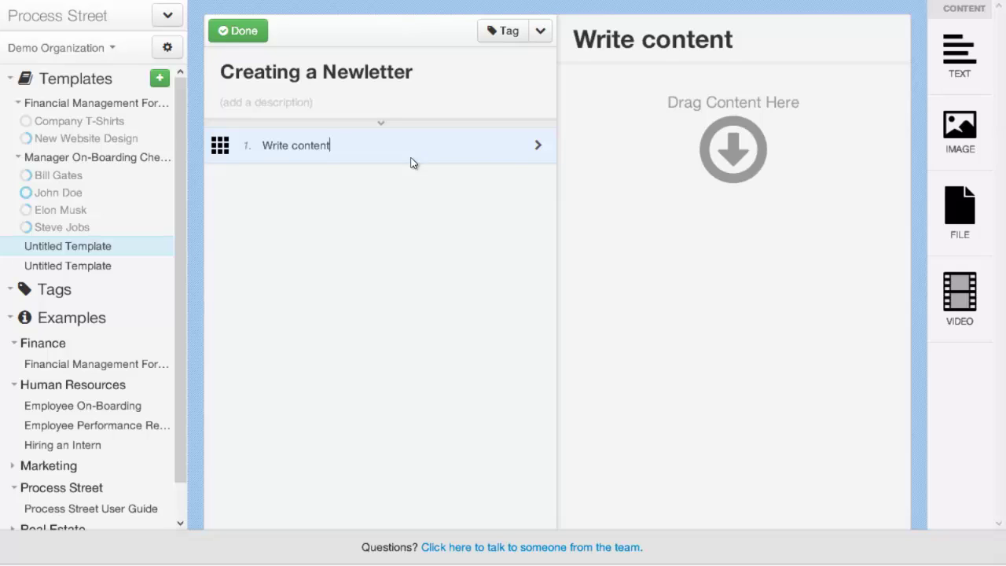
{"action": "key", "text": "Return"}
{"action": "key", "text": "Return"}
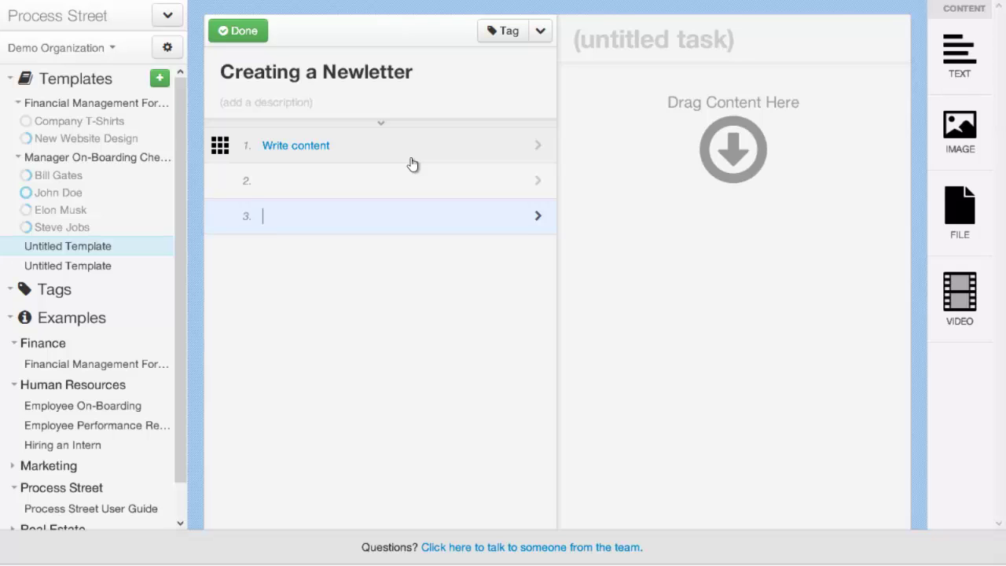
{"action": "key", "text": "ctrl+v"}
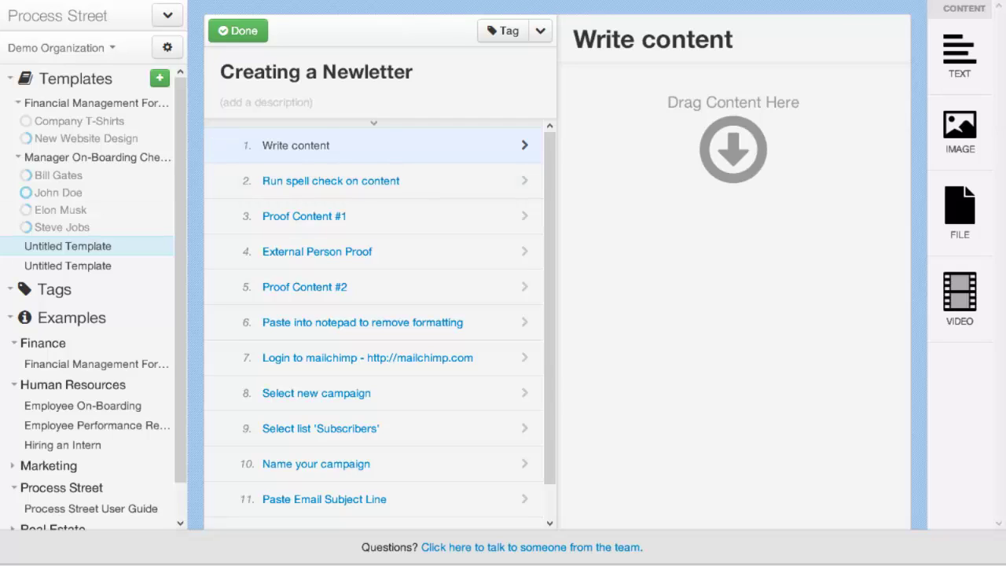
Step: Add a text block to the Write content task's content area
{"action": "left_click_drag", "start_coordinate": [960, 52], "coordinate": [656, 166]}
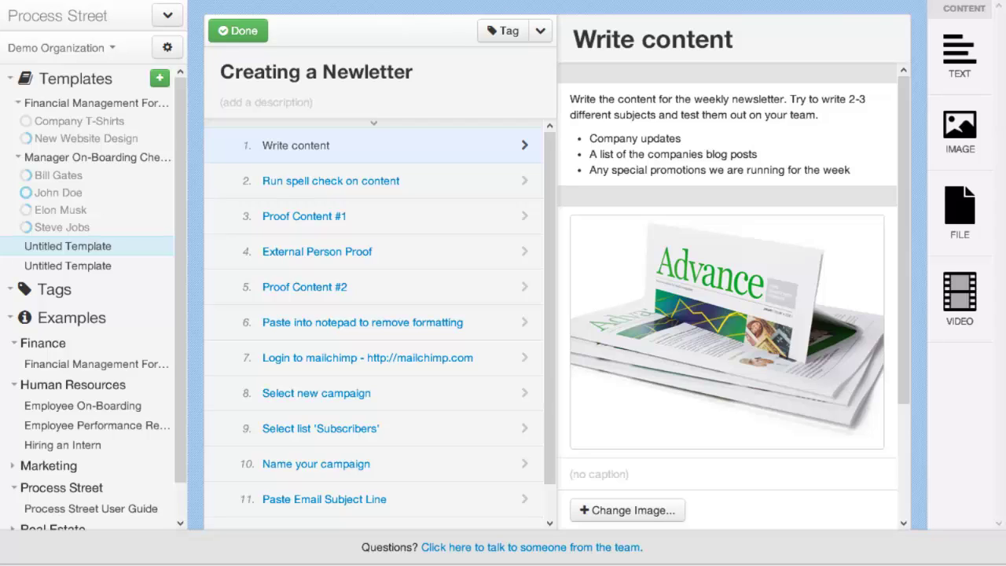
{"action": "left_click", "coordinate": [61, 210]}
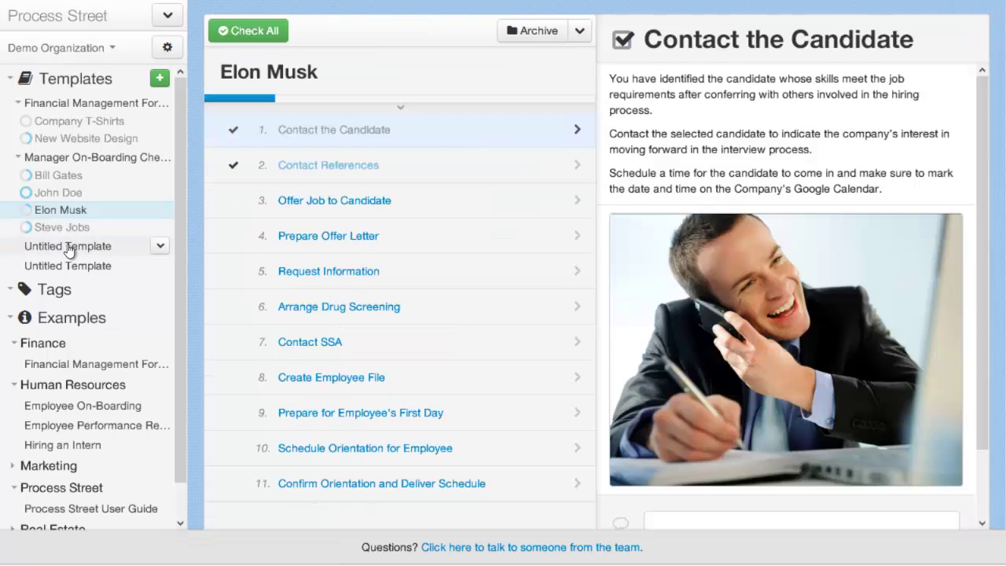
{"action": "left_click", "coordinate": [68, 247]}
{"action": "left_click", "coordinate": [534, 31]}
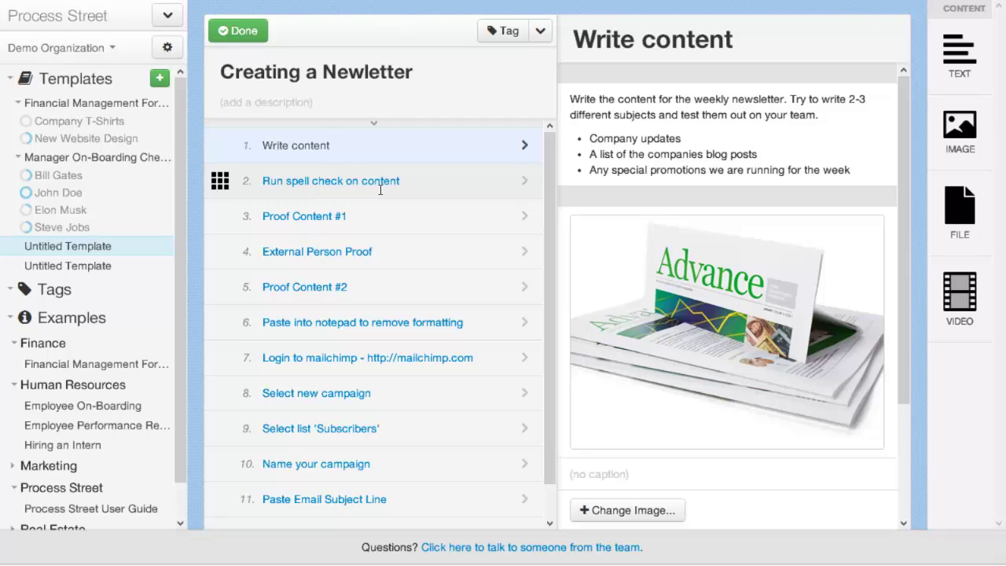
{"action": "left_click", "coordinate": [540, 31]}
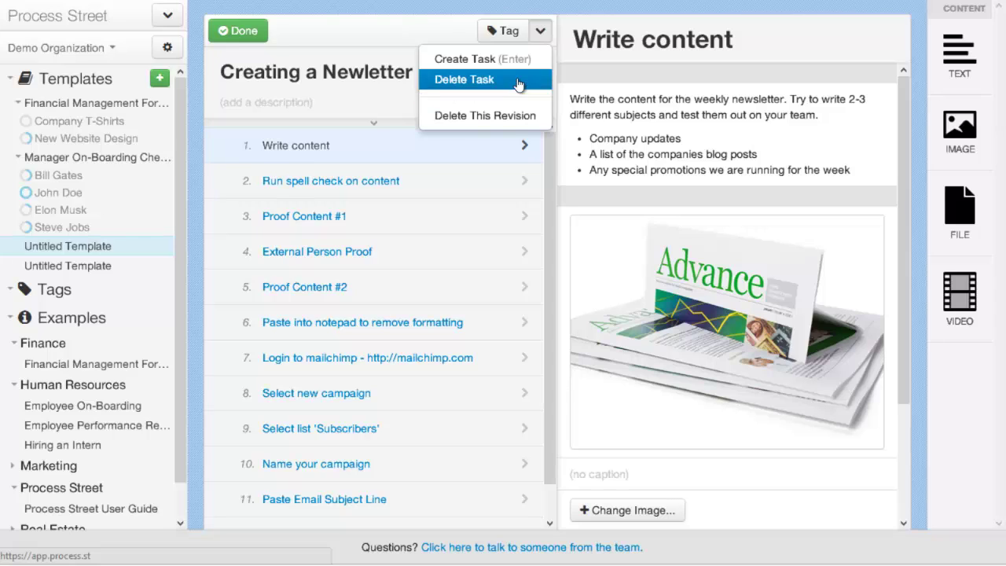
{"action": "left_click", "coordinate": [540, 30]}
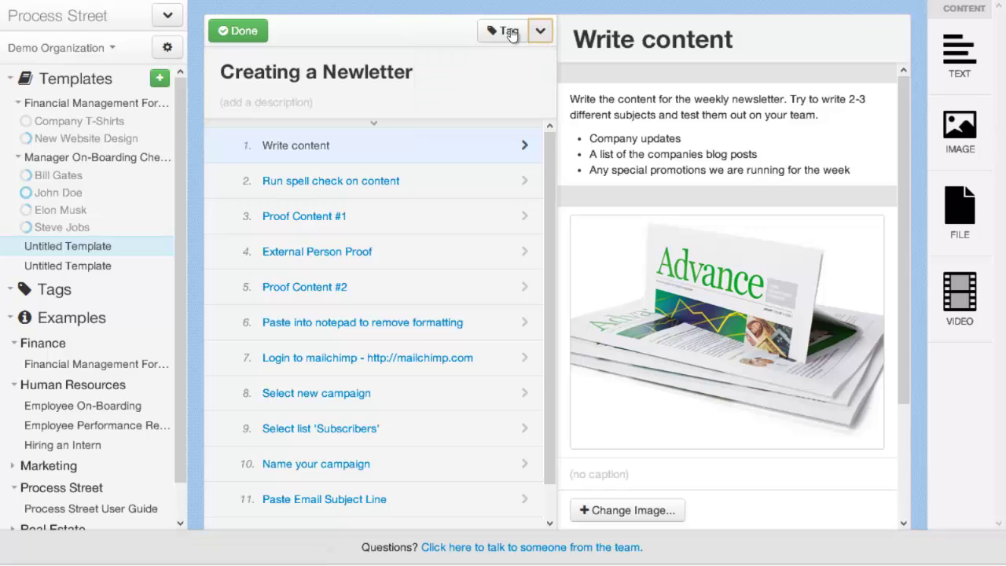
Step: Save the finished template, review its change history, and check the template actions menu
{"action": "left_click", "coordinate": [244, 31]}
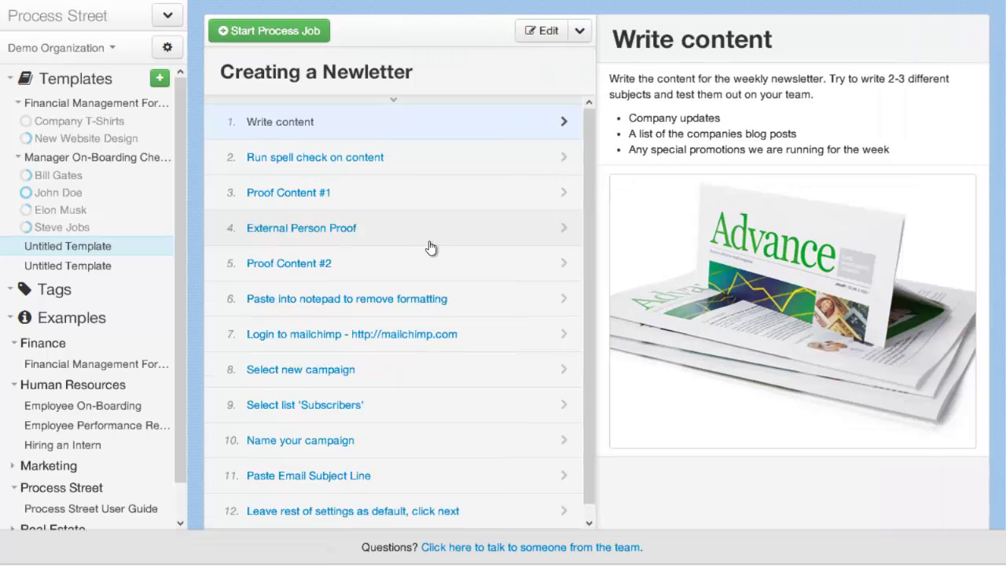
{"action": "left_click", "coordinate": [396, 101]}
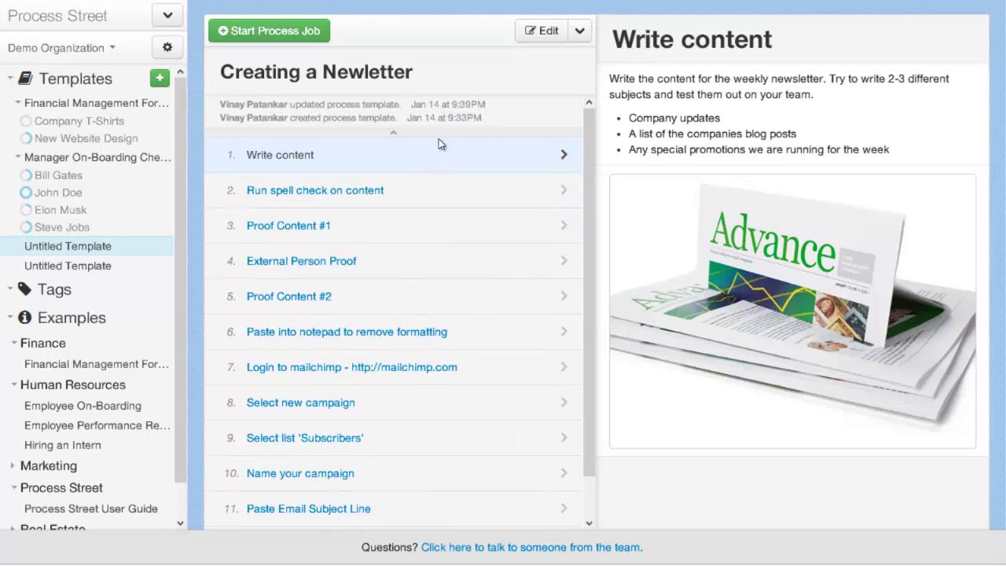
{"action": "left_click", "coordinate": [392, 132]}
{"action": "left_click", "coordinate": [398, 103]}
{"action": "left_click_drag", "start_coordinate": [478, 118], "coordinate": [220, 118]}
{"action": "left_click", "coordinate": [223, 118]}
{"action": "left_click", "coordinate": [579, 31]}
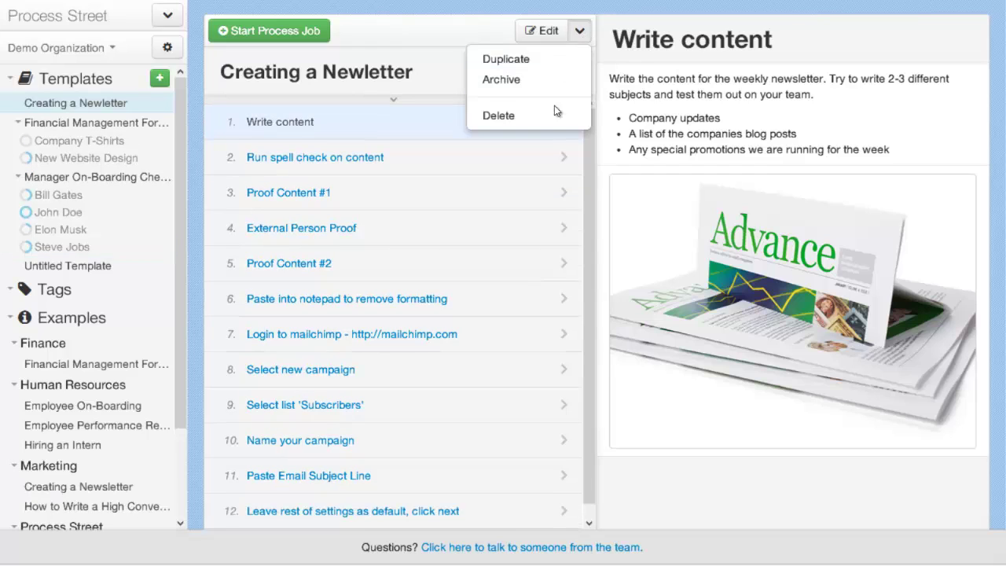
{"action": "left_click", "coordinate": [582, 31]}
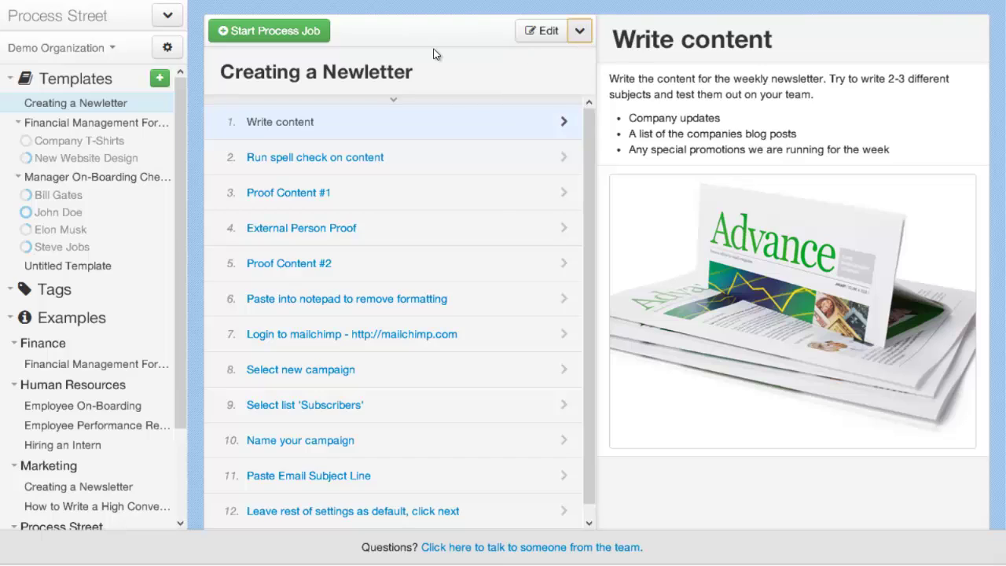